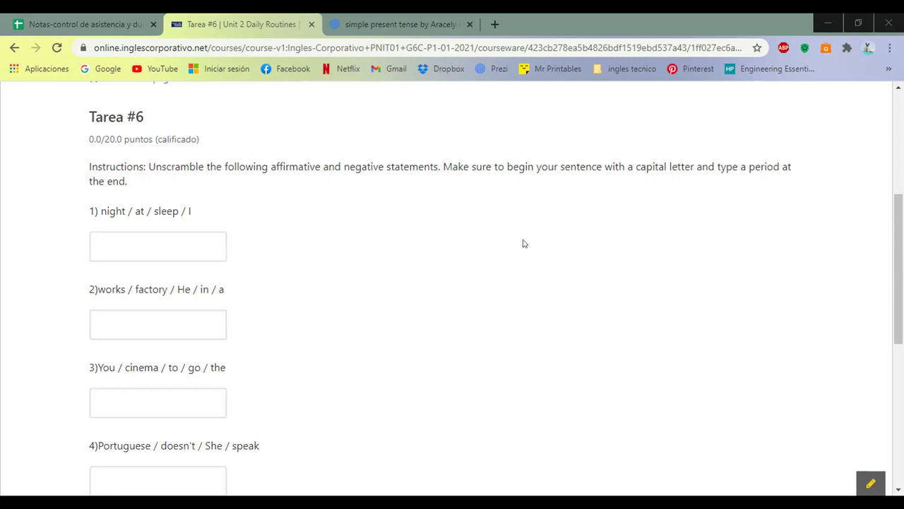
Answer item 1 with "I sleep at night." and item 2 with "He works in a factory"
{"action": "left_click", "coordinate": [131, 241]}
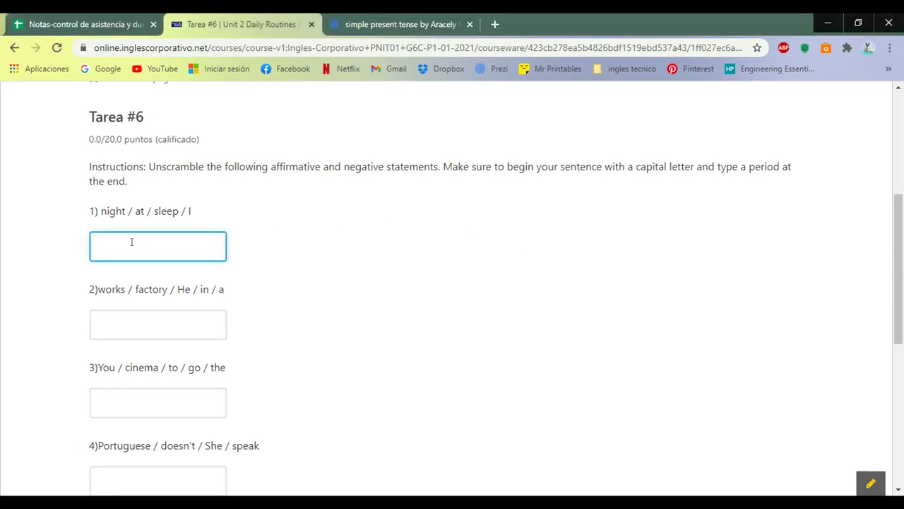
{"action": "type", "text": "I sleep at night."}
{"action": "left_click", "coordinate": [114, 324]}
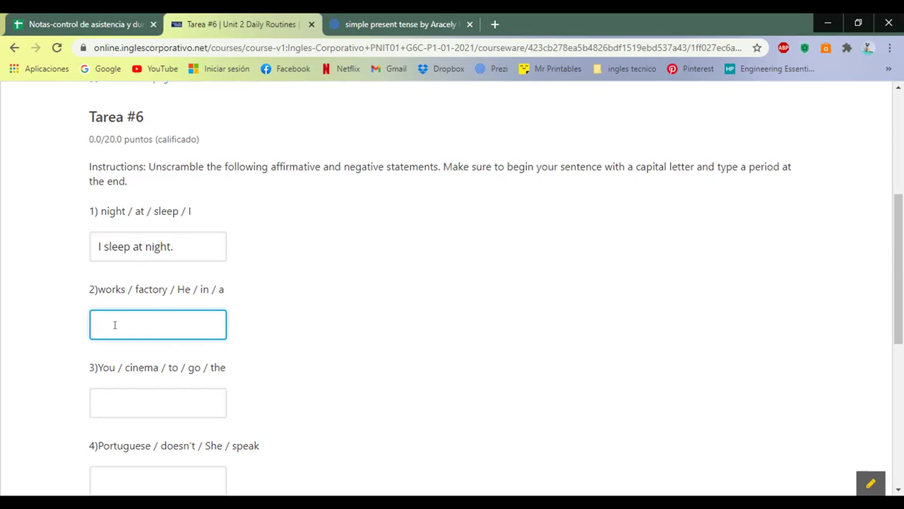
{"action": "type", "text": "He works in a factory"}
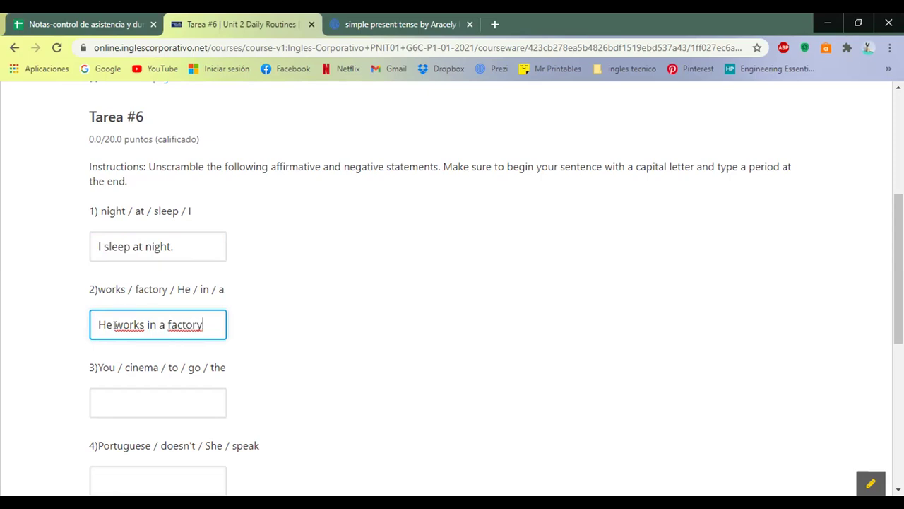
Answer item 3 with the unscrambled sentence "You go to the cinema."
{"action": "scroll", "coordinate": [709, 277], "scroll_direction": "down", "scroll_amount": 2}
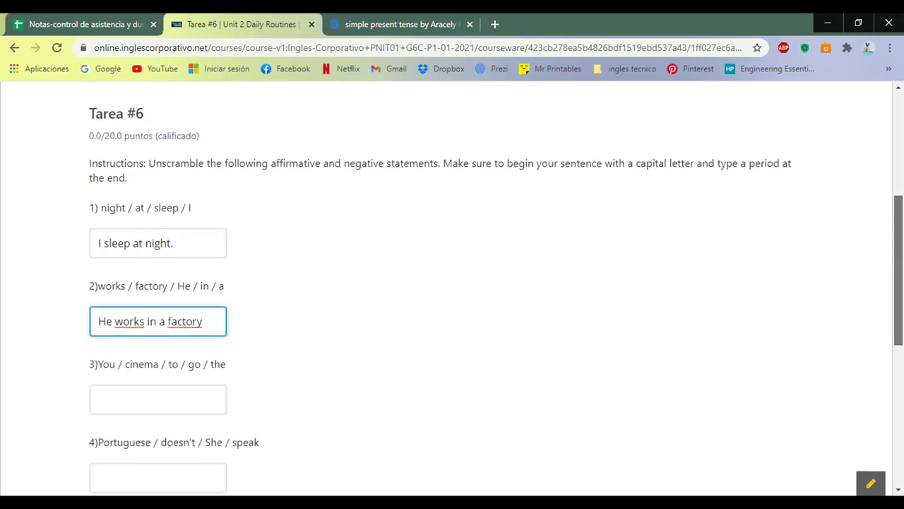
{"action": "scroll", "coordinate": [754, 256], "scroll_direction": "down", "scroll_amount": 1}
{"action": "left_click", "coordinate": [136, 279]}
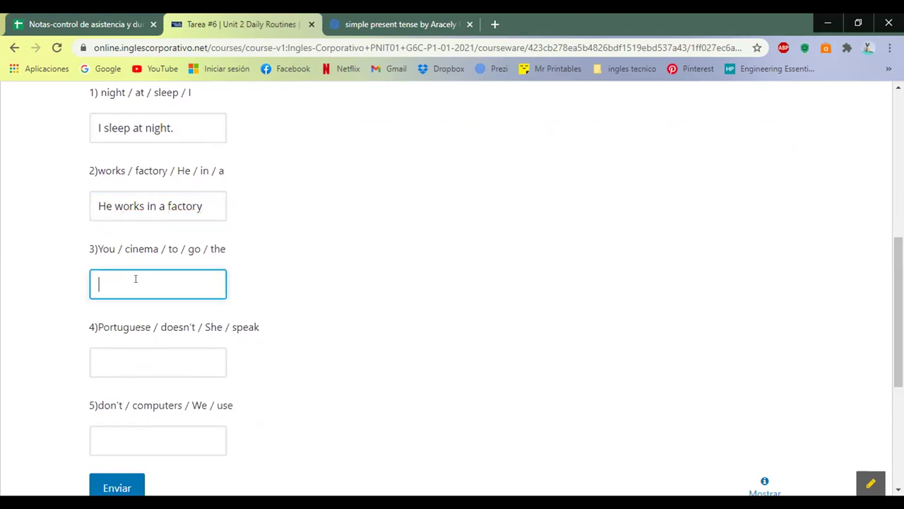
{"action": "type", "text": "You go to the cinema"}
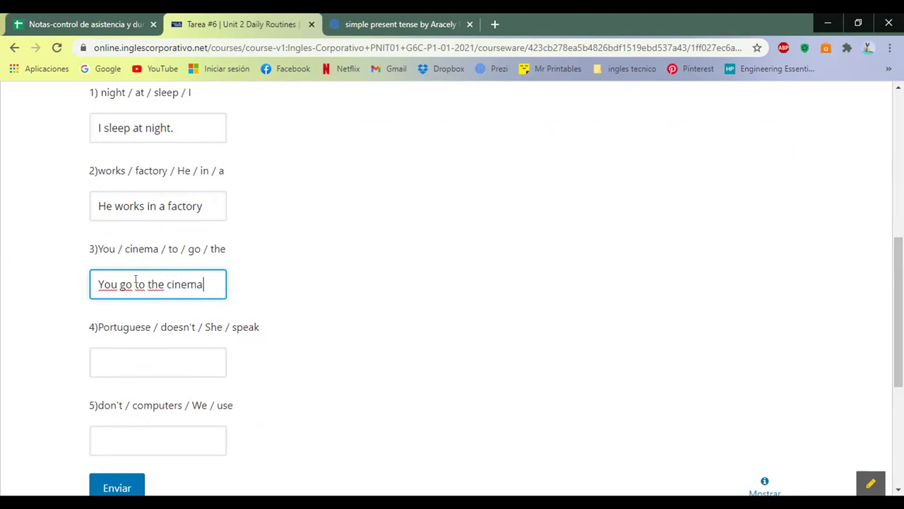
{"action": "type", "text": "."}
Answer item 4 with the unscrambled negative sentence "She doesn't speak Portuguese."
{"action": "left_click", "coordinate": [105, 360]}
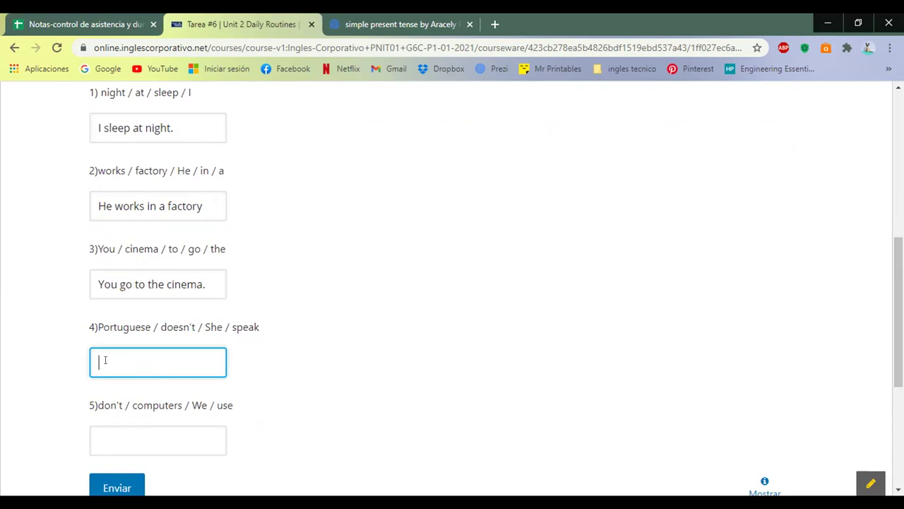
{"action": "type", "text": "She does"}
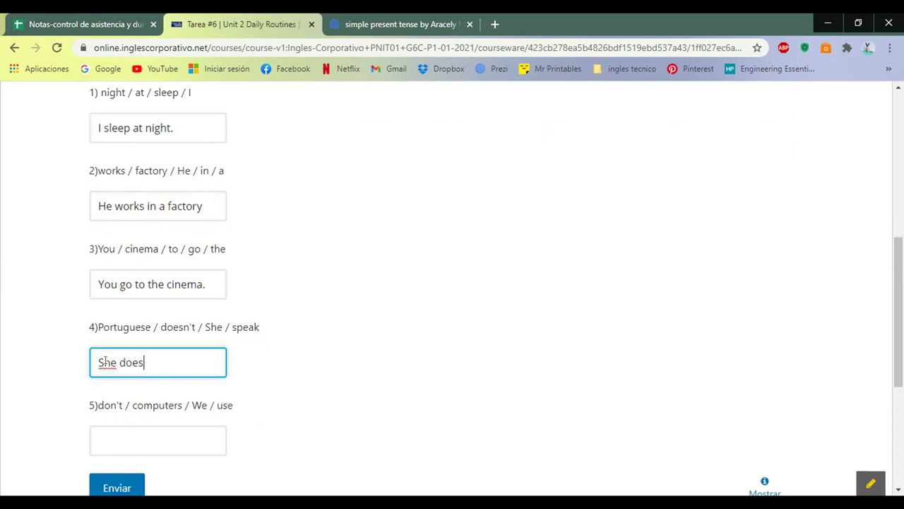
{"action": "type", "text": "n't speak P"}
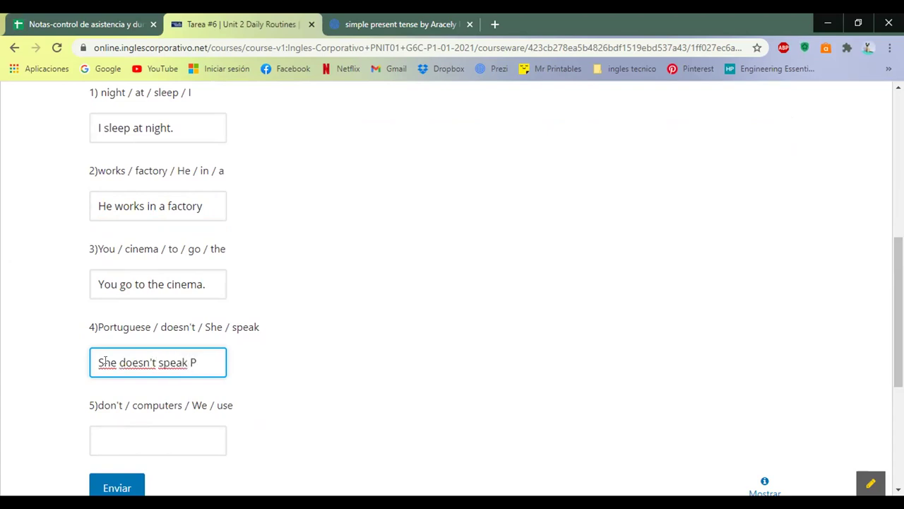
{"action": "type", "text": "ortuguese."}
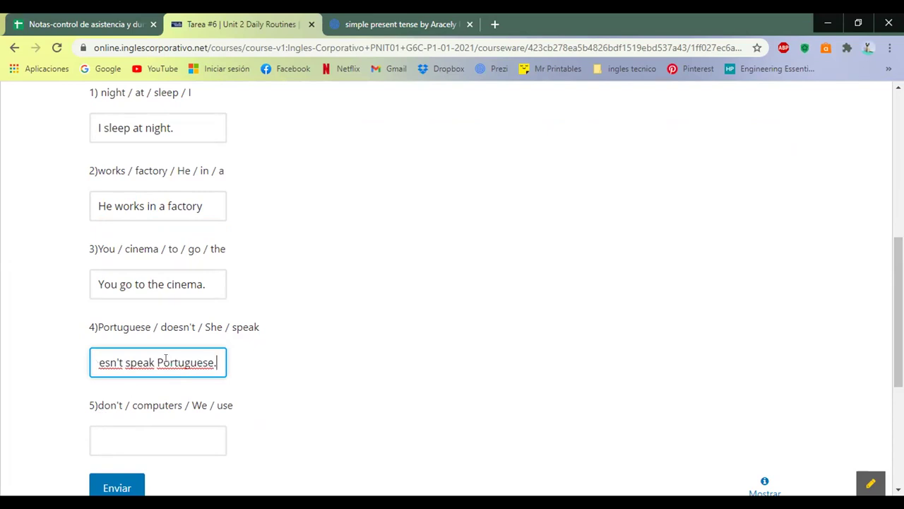
Answer item 5 with "we don't use computers.", starting in lowercase
{"action": "left_click", "coordinate": [134, 437]}
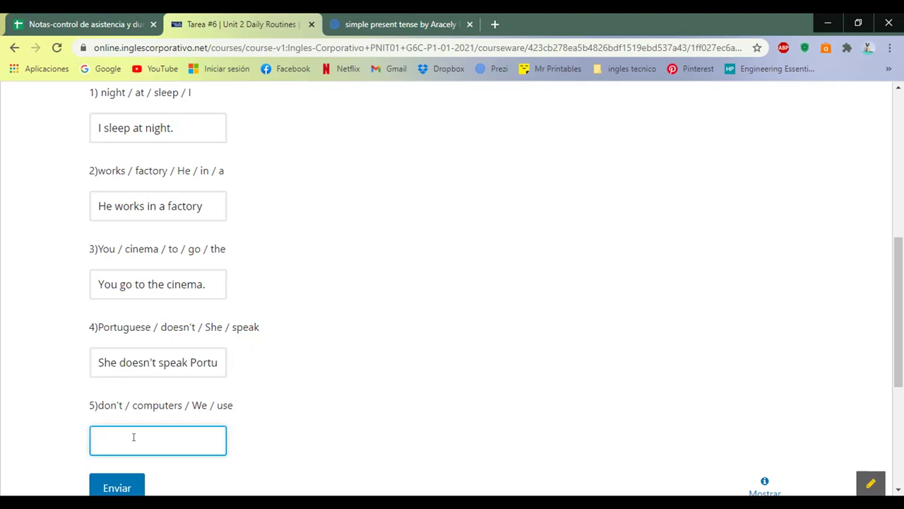
{"action": "type", "text": "we don't use"}
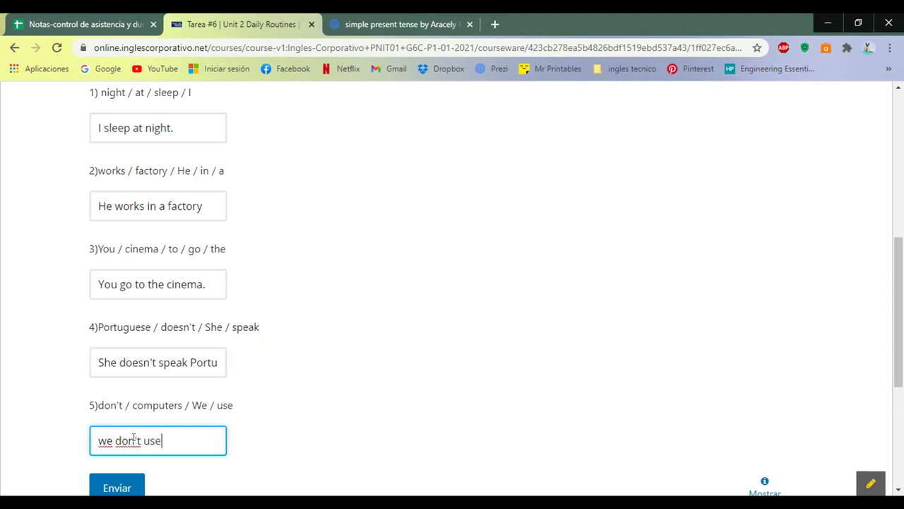
{"action": "type", "text": " computers."}
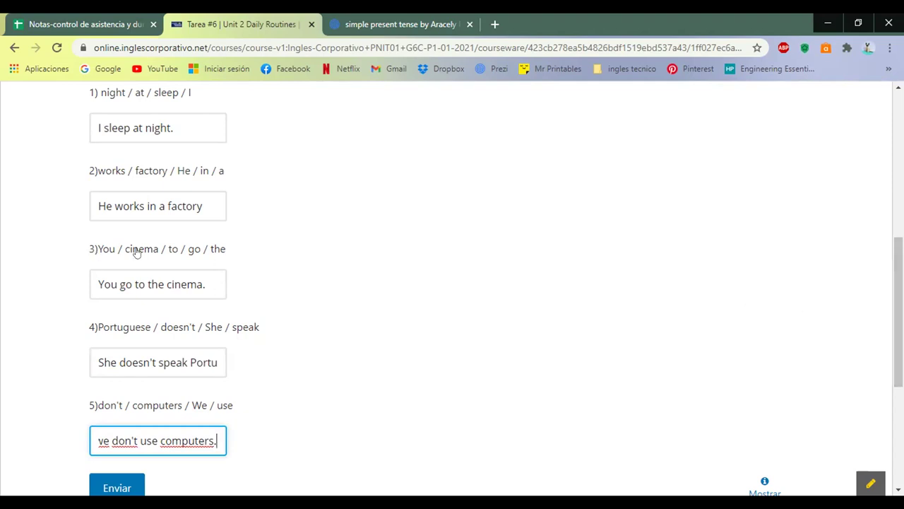
Reread the instructions on affirmative and negative statements, capital letters and periods, and check the five answers against them
{"action": "scroll", "coordinate": [390, 265], "scroll_direction": "up", "scroll_amount": 3}
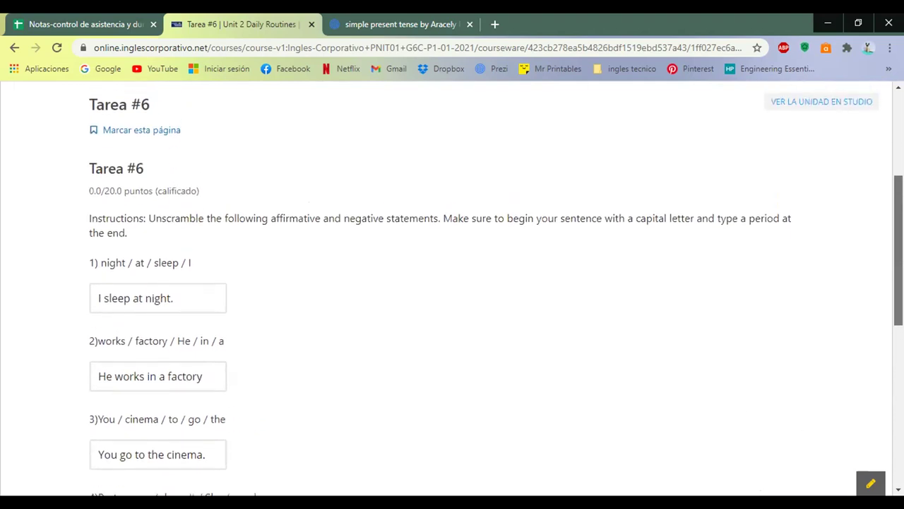
{"action": "left_click_drag", "start_coordinate": [269, 231], "coordinate": [385, 231]}
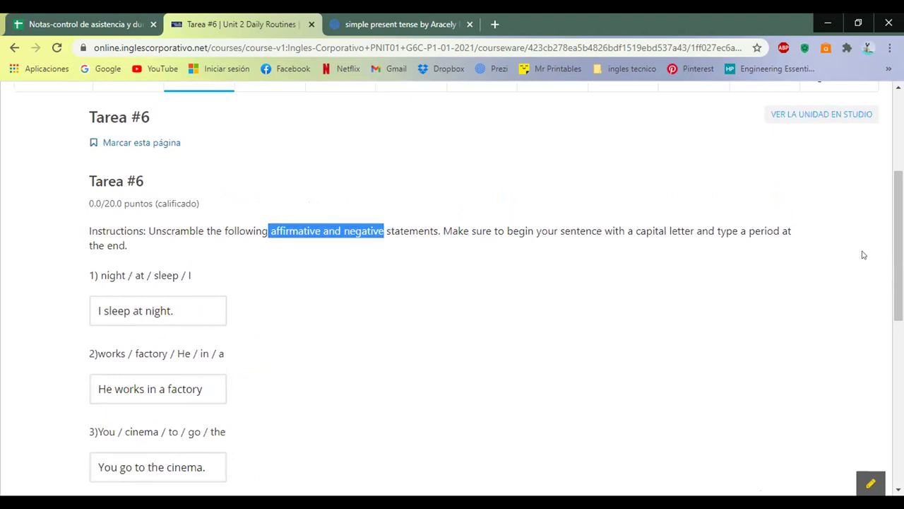
{"action": "scroll", "coordinate": [587, 220], "scroll_direction": "down", "scroll_amount": 1}
{"action": "scroll", "coordinate": [587, 219], "scroll_direction": "up", "scroll_amount": 1}
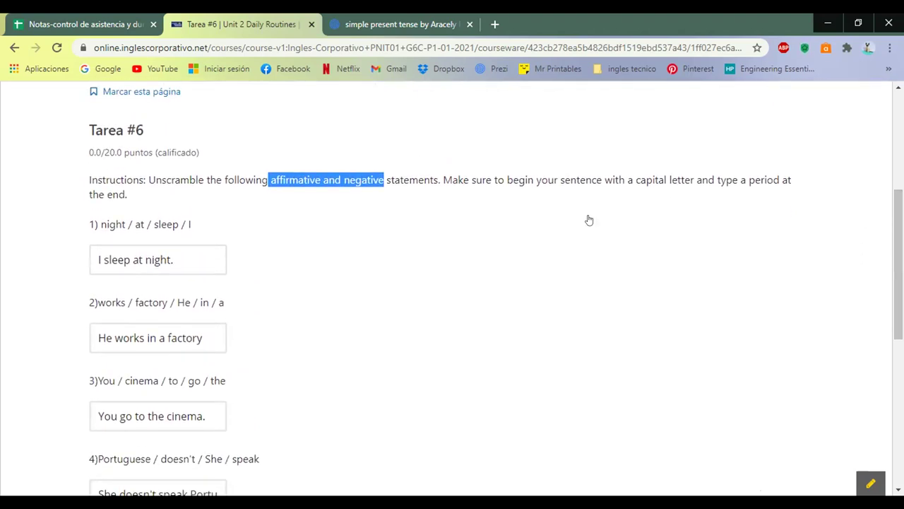
{"action": "left_click_drag", "start_coordinate": [441, 180], "coordinate": [511, 191]}
{"action": "left_click", "coordinate": [525, 231]}
{"action": "key", "text": "Tab"}
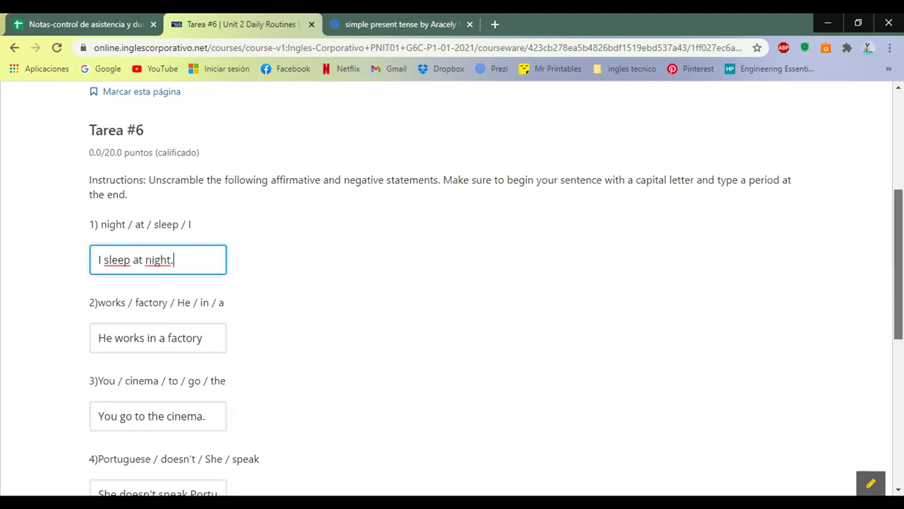
{"action": "scroll", "coordinate": [452, 282], "scroll_direction": "down", "scroll_amount": 2}
{"action": "scroll", "coordinate": [452, 283], "scroll_direction": "down", "scroll_amount": 1}
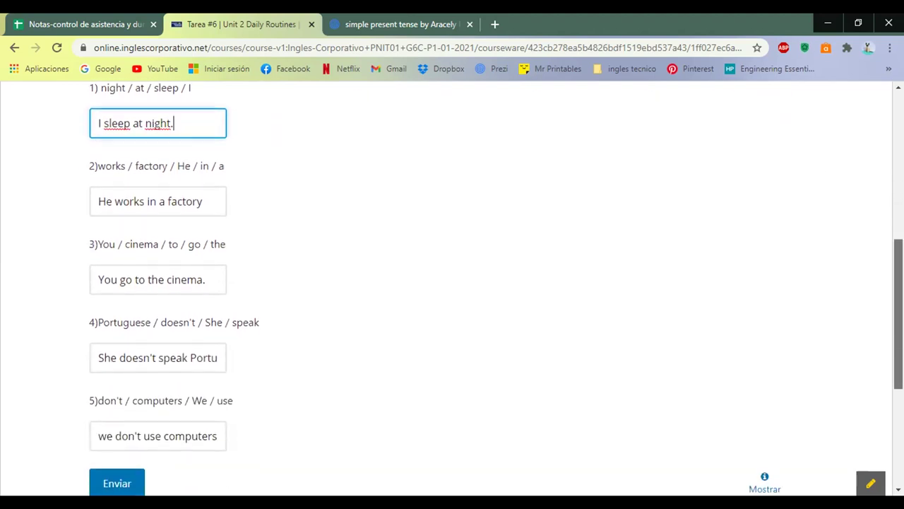
{"action": "scroll", "coordinate": [452, 282], "scroll_direction": "up", "scroll_amount": 1}
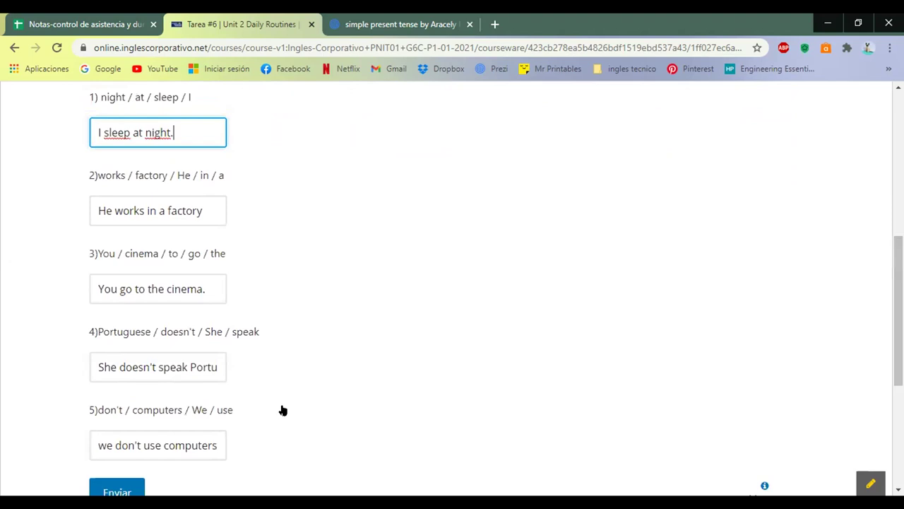
Insert extra spaces before "Portuguese" in answer 4 and submit the Tarea #6 answers for grading
{"action": "left_click", "coordinate": [187, 364]}
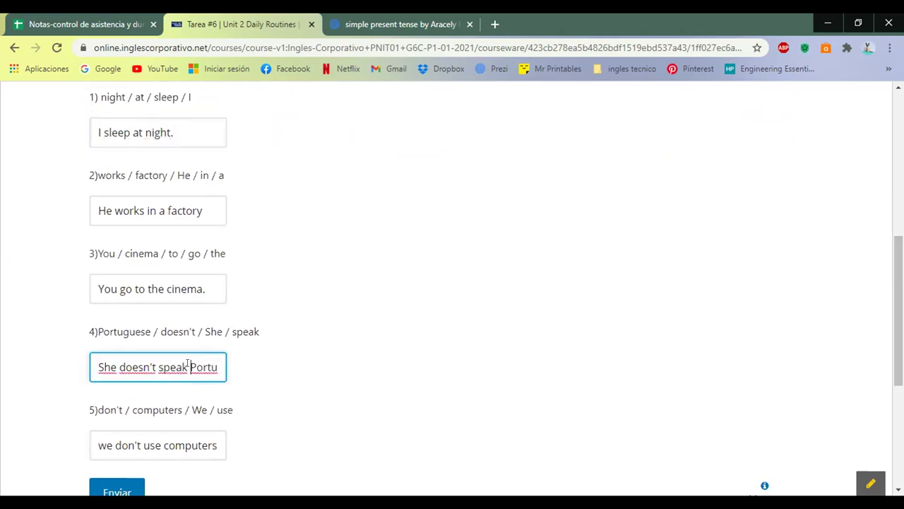
{"action": "left_click", "coordinate": [552, 380]}
{"action": "scroll", "coordinate": [459, 396], "scroll_direction": "down", "scroll_amount": 1}
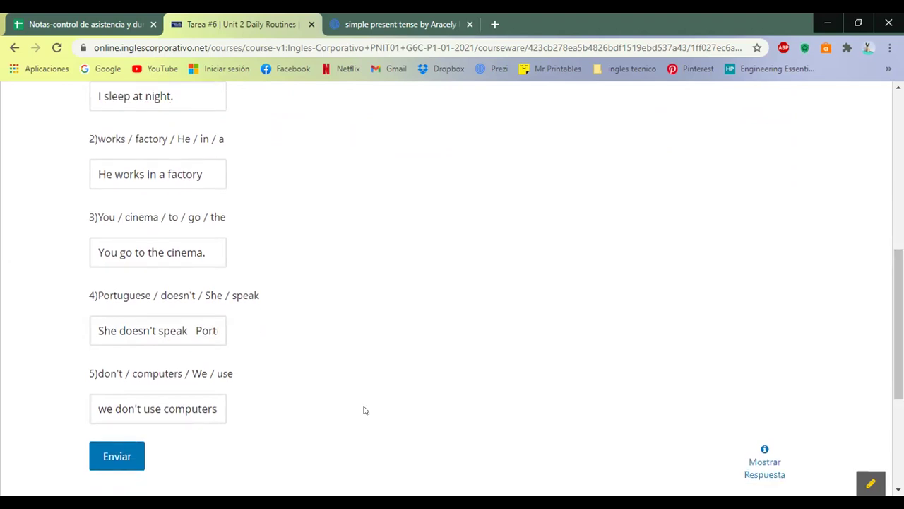
{"action": "left_click", "coordinate": [110, 458]}
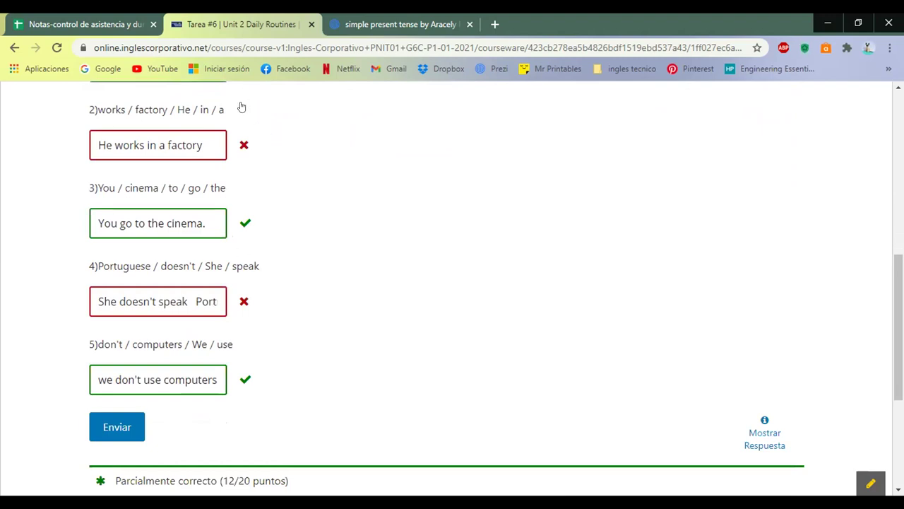
Add the final period to answer 2 and remove the extra spaces before "Portuguese" in answer 4
{"action": "left_click", "coordinate": [209, 138]}
{"action": "type", "text": "."}
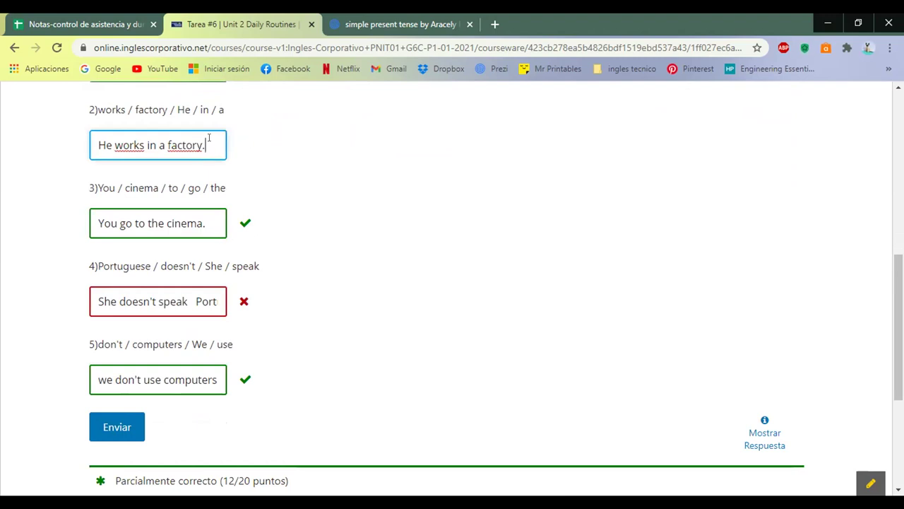
{"action": "left_click", "coordinate": [190, 295]}
{"action": "type", "text": "u"}
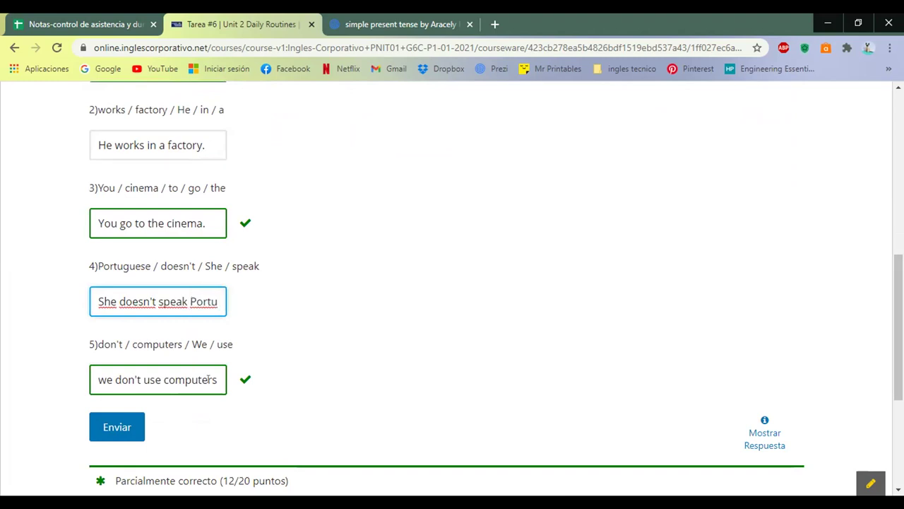
Capitalize the first word of answer 5 so the sentence begins with "We"
{"action": "left_click", "coordinate": [105, 376]}
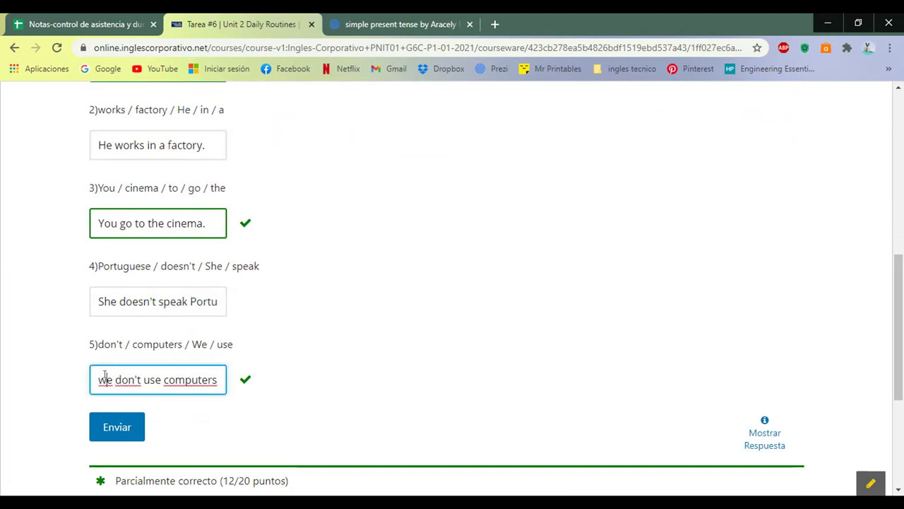
{"action": "key", "text": "BackSpace"}
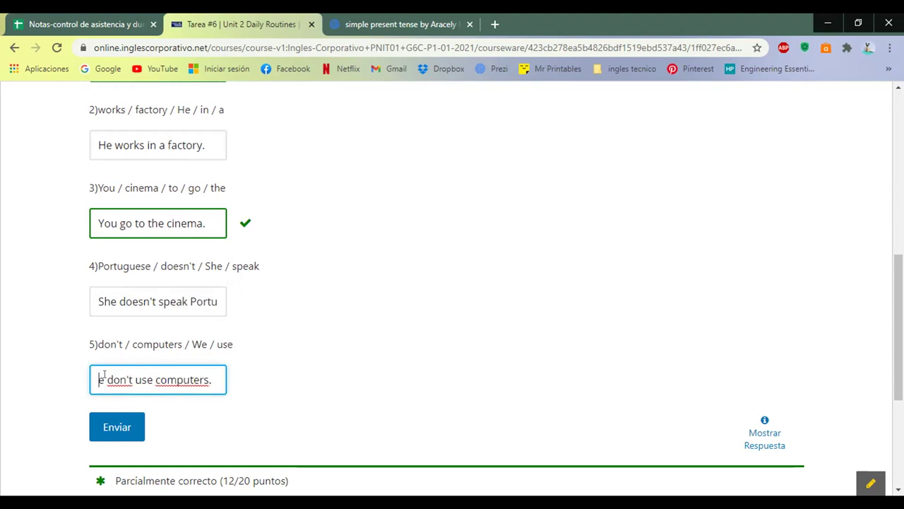
{"action": "type", "text": "W"}
{"action": "left_click", "coordinate": [360, 378]}
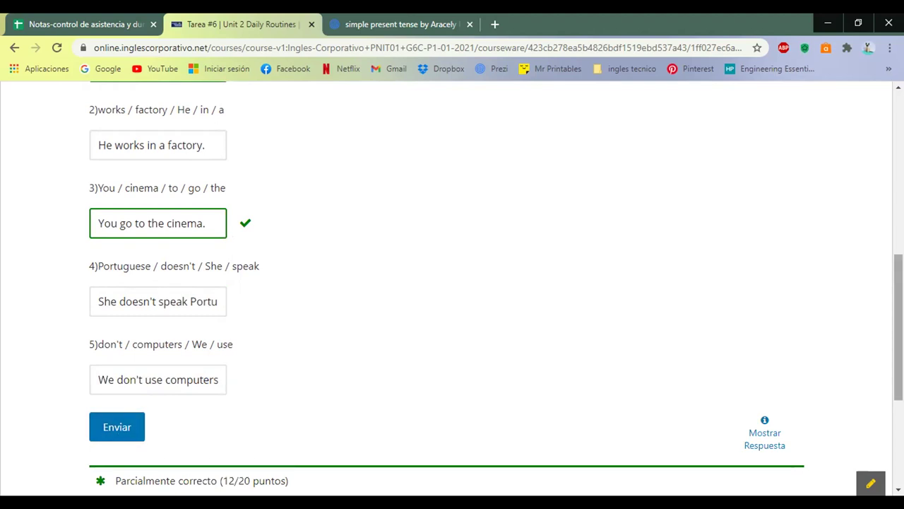
Resubmit the corrected Tarea #6 answers and review the marks given to each item
{"action": "scroll", "coordinate": [452, 283], "scroll_direction": "up", "scroll_amount": 3}
{"action": "scroll", "coordinate": [452, 283], "scroll_direction": "down", "scroll_amount": 1}
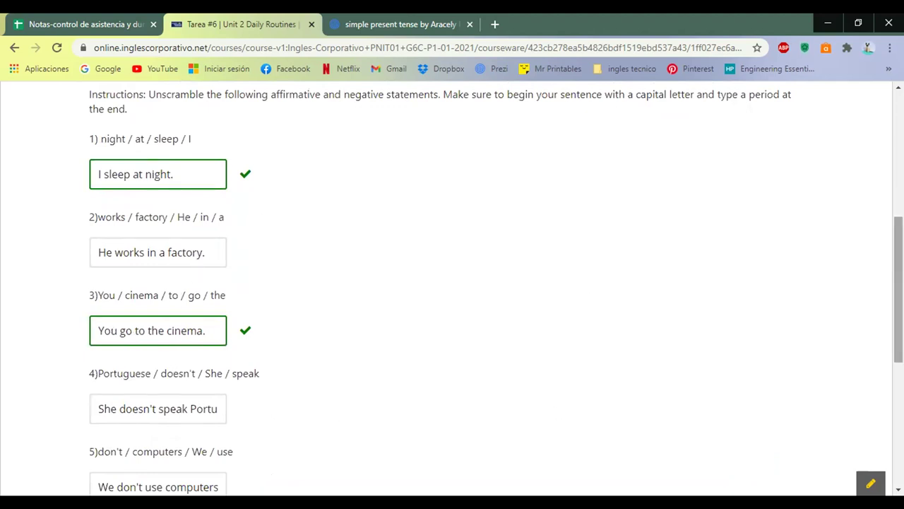
{"action": "scroll", "coordinate": [898, 290], "scroll_direction": "down", "scroll_amount": 2}
{"action": "left_click", "coordinate": [104, 414]}
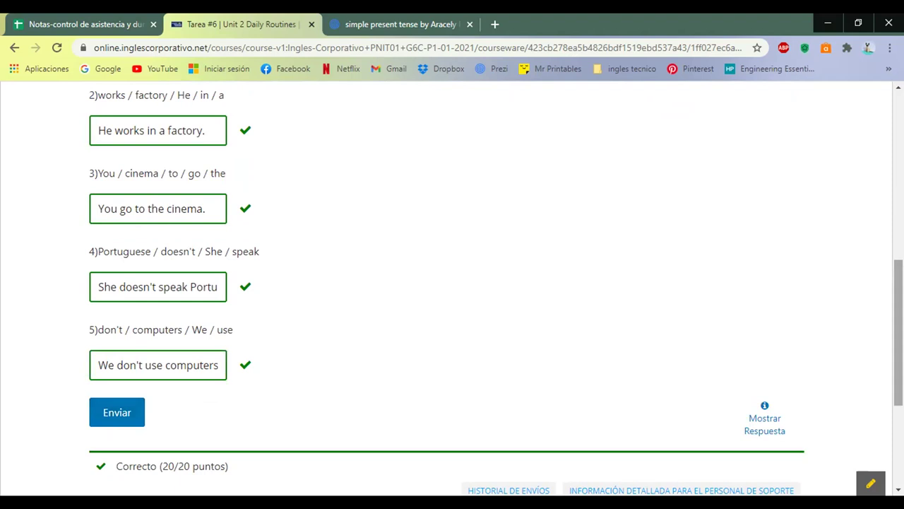
{"action": "scroll", "coordinate": [494, 283], "scroll_direction": "down", "scroll_amount": 1}
{"action": "scroll", "coordinate": [495, 283], "scroll_direction": "up", "scroll_amount": 2}
{"action": "scroll", "coordinate": [494, 283], "scroll_direction": "down", "scroll_amount": 2}
{"action": "scroll", "coordinate": [494, 283], "scroll_direction": "up", "scroll_amount": 1}
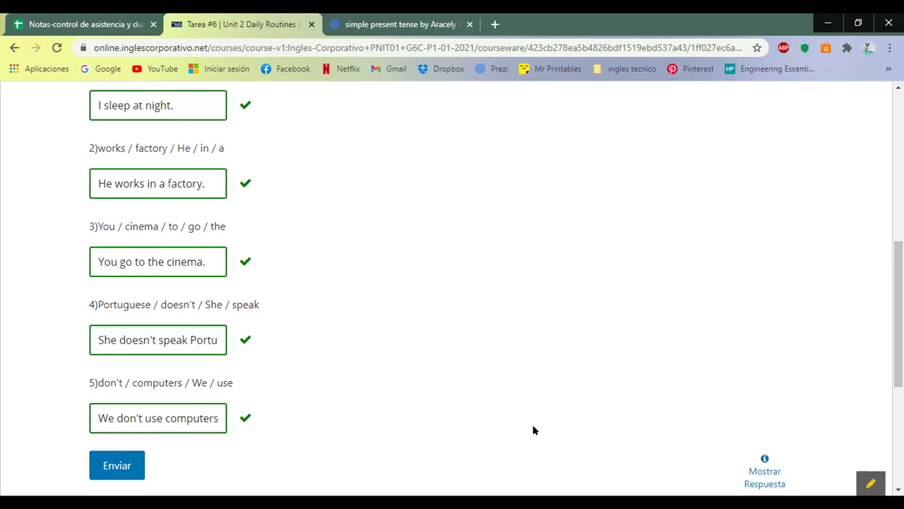
{"action": "mouse_move", "coordinate": [898, 314]}
{"action": "left_mouse_down"}
{"action": "mouse_move", "coordinate": [898, 274]}
{"action": "mouse_move", "coordinate": [898, 315]}
{"action": "left_mouse_up"}
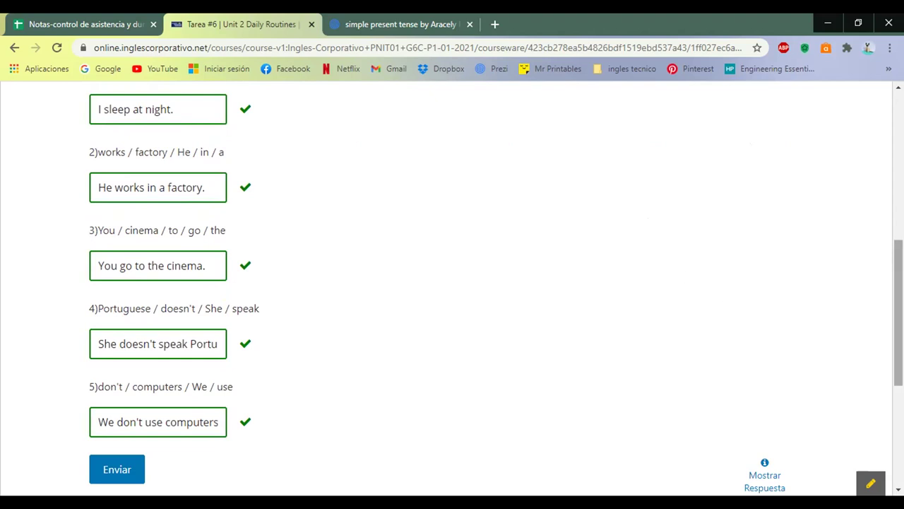
Open the course's Notas page and look through its contents
{"action": "left_click_drag", "start_coordinate": [899, 313], "coordinate": [899, 190]}
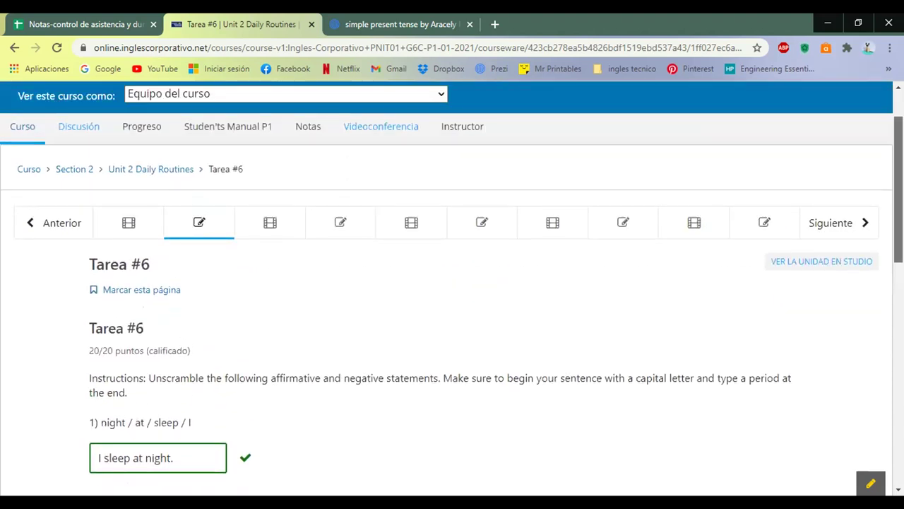
{"action": "left_click", "coordinate": [304, 126]}
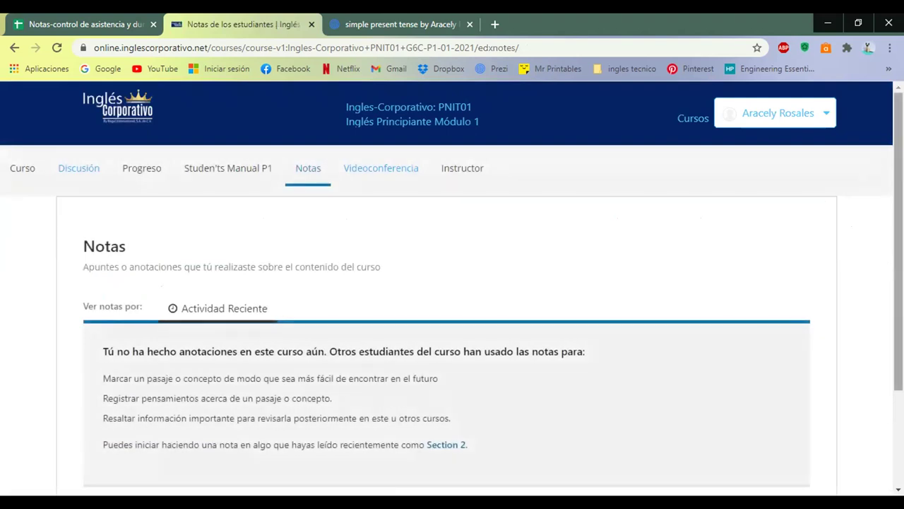
{"action": "scroll", "coordinate": [452, 282], "scroll_direction": "down", "scroll_amount": 2}
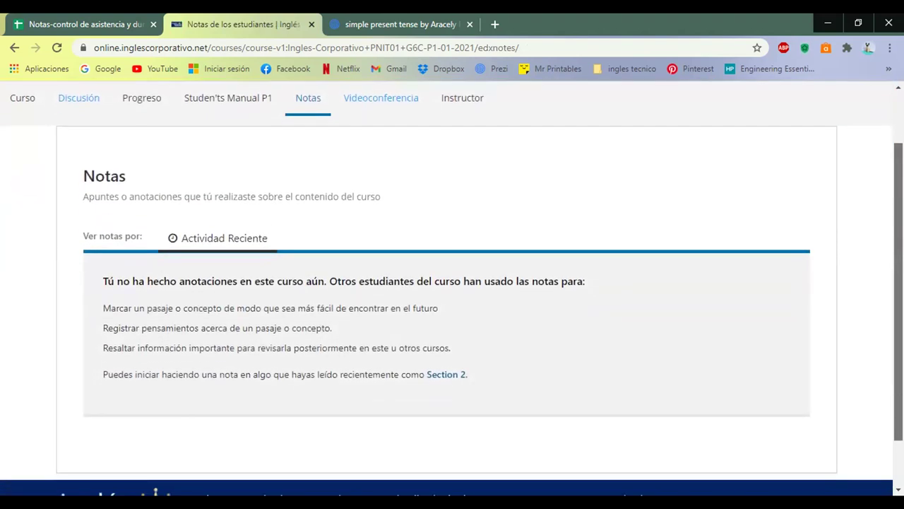
{"action": "scroll", "coordinate": [585, 214], "scroll_direction": "up", "scroll_amount": 1}
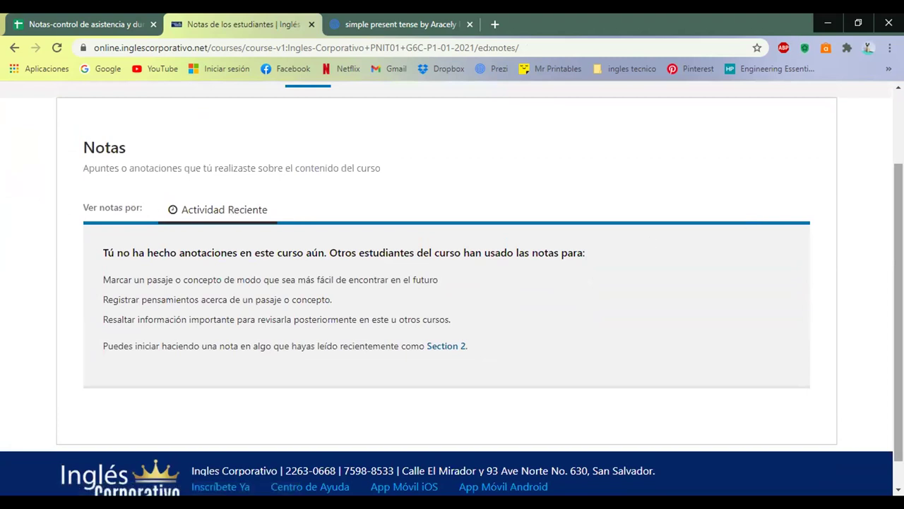
Open the course's Progreso page and review the grade chart and the problem scores by section
{"action": "scroll", "coordinate": [650, 238], "scroll_direction": "up", "scroll_amount": 2}
{"action": "scroll", "coordinate": [452, 283], "scroll_direction": "up", "scroll_amount": 1}
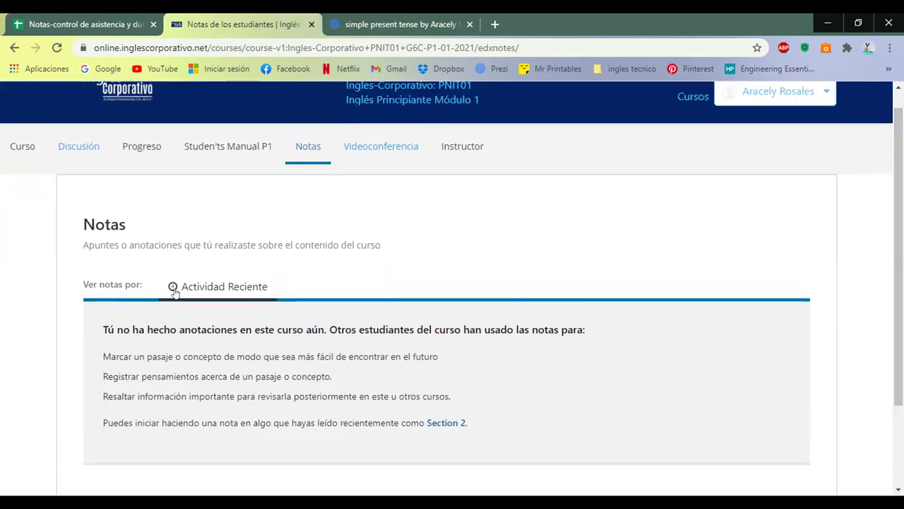
{"action": "left_click", "coordinate": [139, 147]}
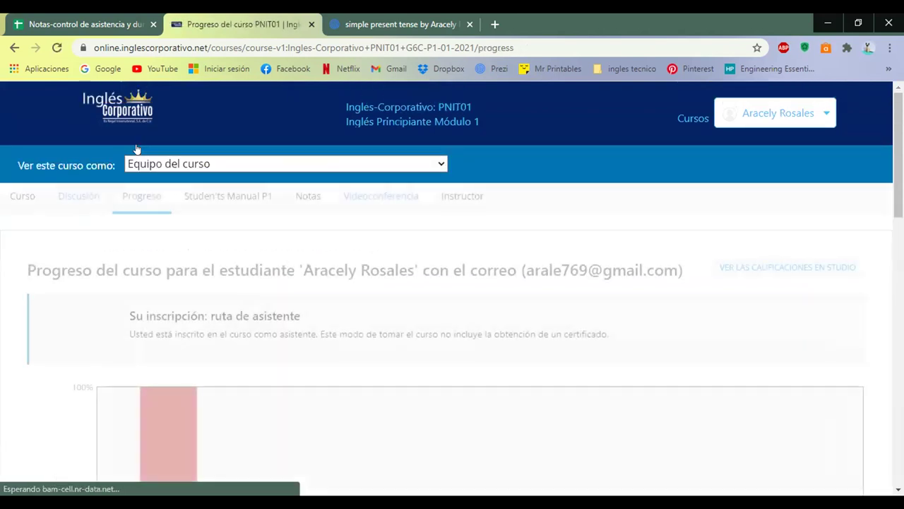
{"action": "scroll", "coordinate": [698, 297], "scroll_direction": "down", "scroll_amount": 2}
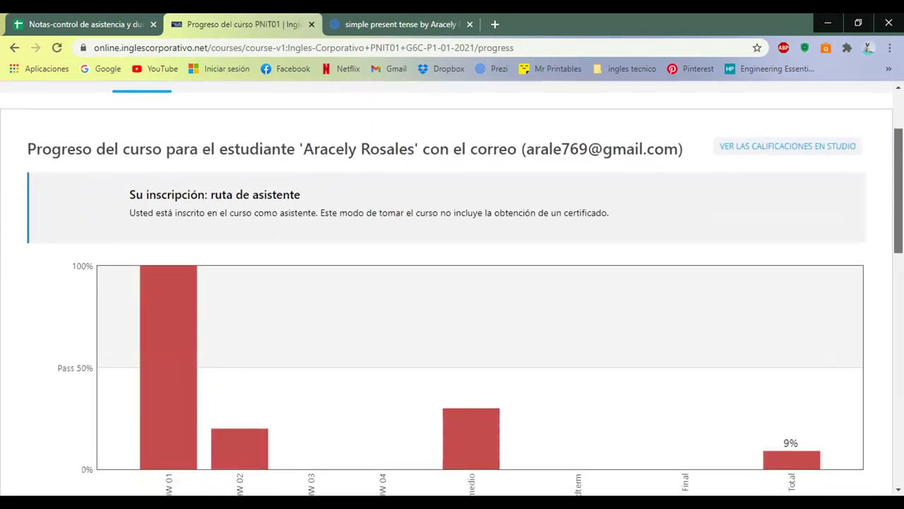
{"action": "scroll", "coordinate": [452, 283], "scroll_direction": "down", "scroll_amount": 3}
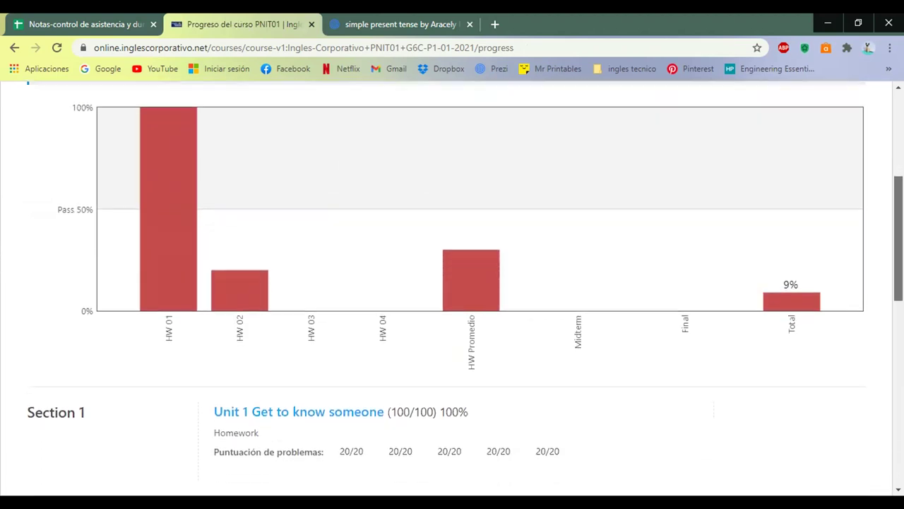
{"action": "scroll", "coordinate": [453, 283], "scroll_direction": "down", "scroll_amount": 3}
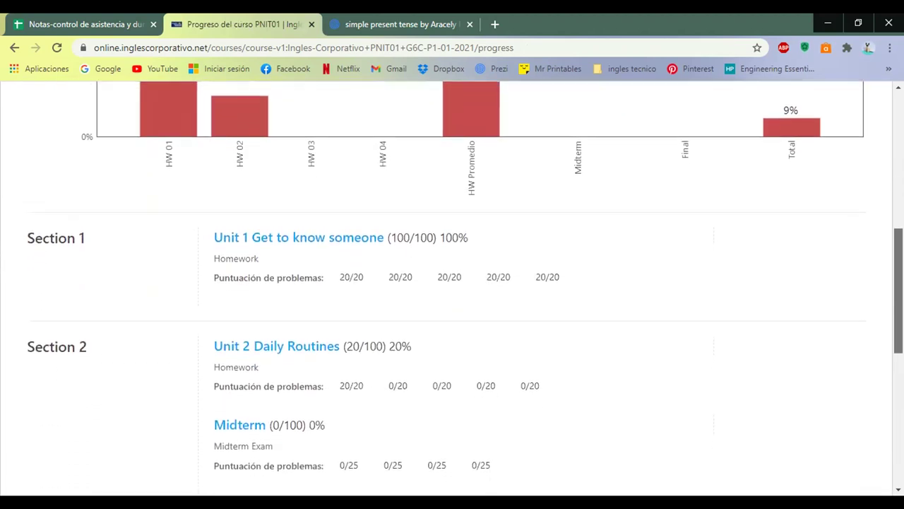
{"action": "scroll", "coordinate": [471, 83], "scroll_direction": "down", "scroll_amount": 2}
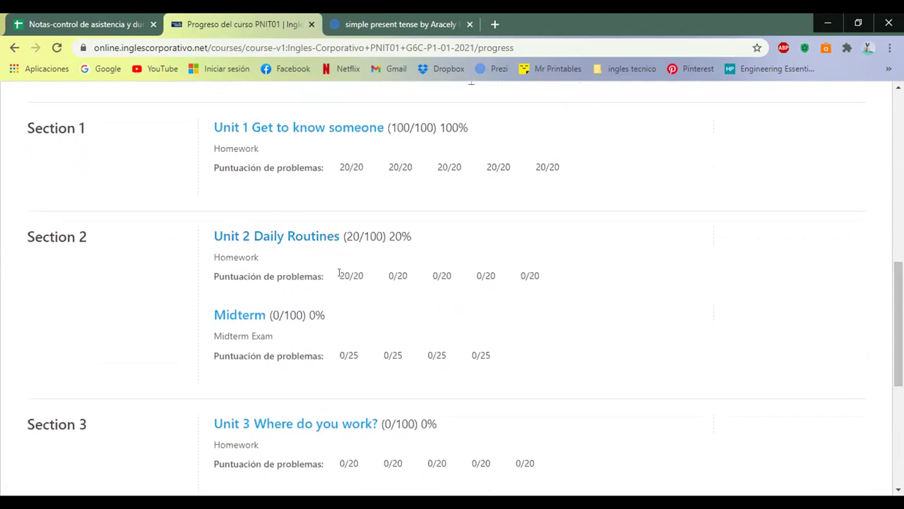
Highlight the first homework problem score under Unit 2 Daily Routines to point it out, and clear the selection
{"action": "left_click_drag", "start_coordinate": [337, 274], "coordinate": [367, 280]}
{"action": "left_click", "coordinate": [292, 295]}
{"action": "left_click_drag", "start_coordinate": [335, 274], "coordinate": [369, 274]}
{"action": "left_click", "coordinate": [373, 275]}
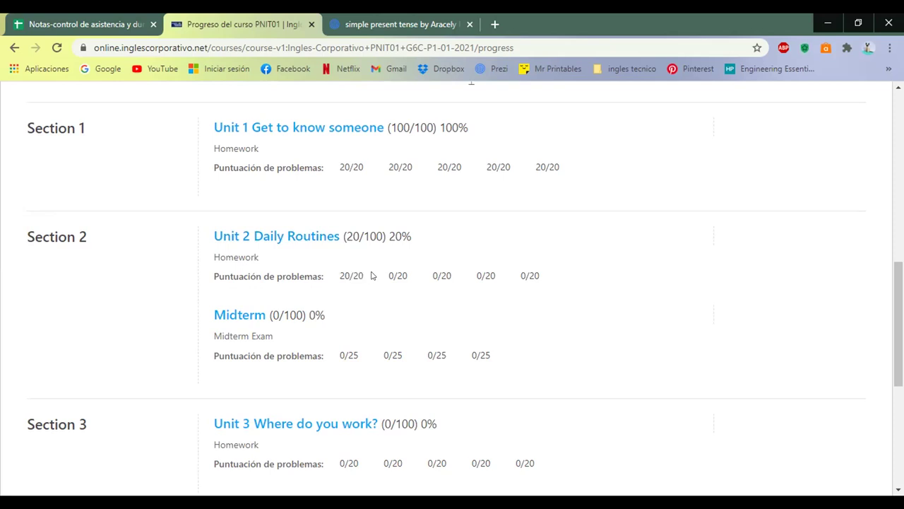